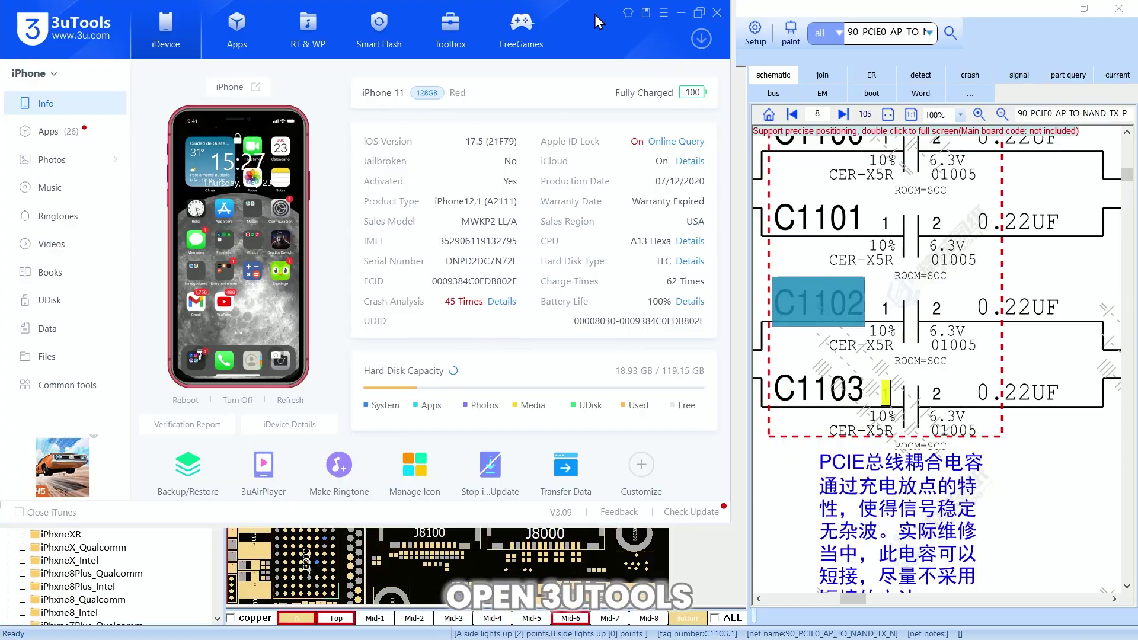
Bring 3uTools forward and open the Crash Analysis details listing the iPhone 11's 45 crashes
click(697, 14)
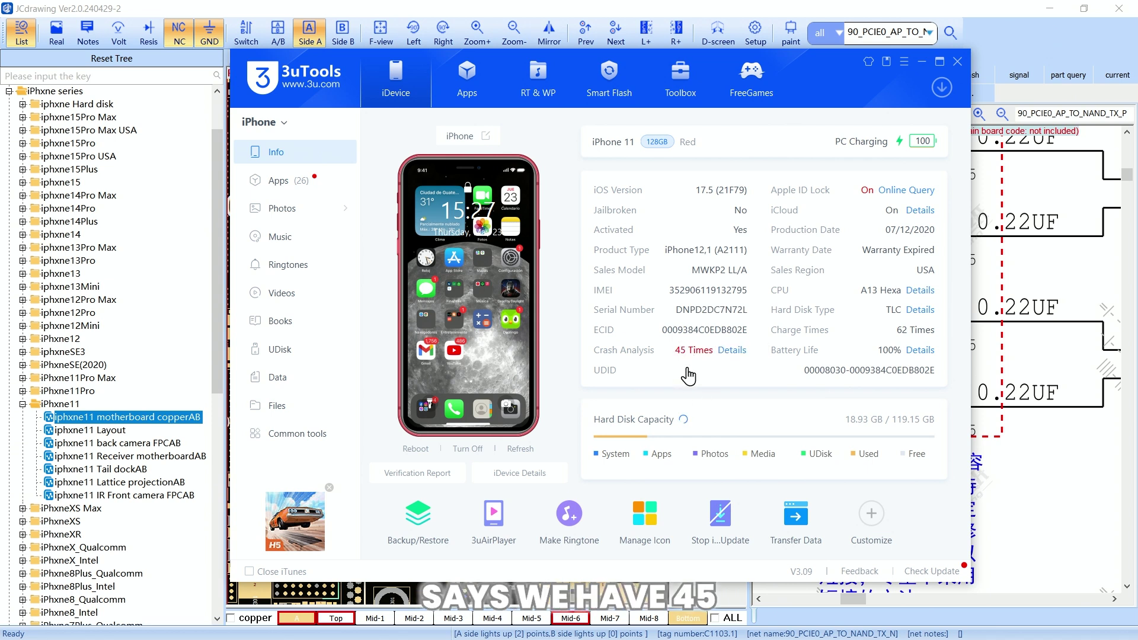
click(731, 351)
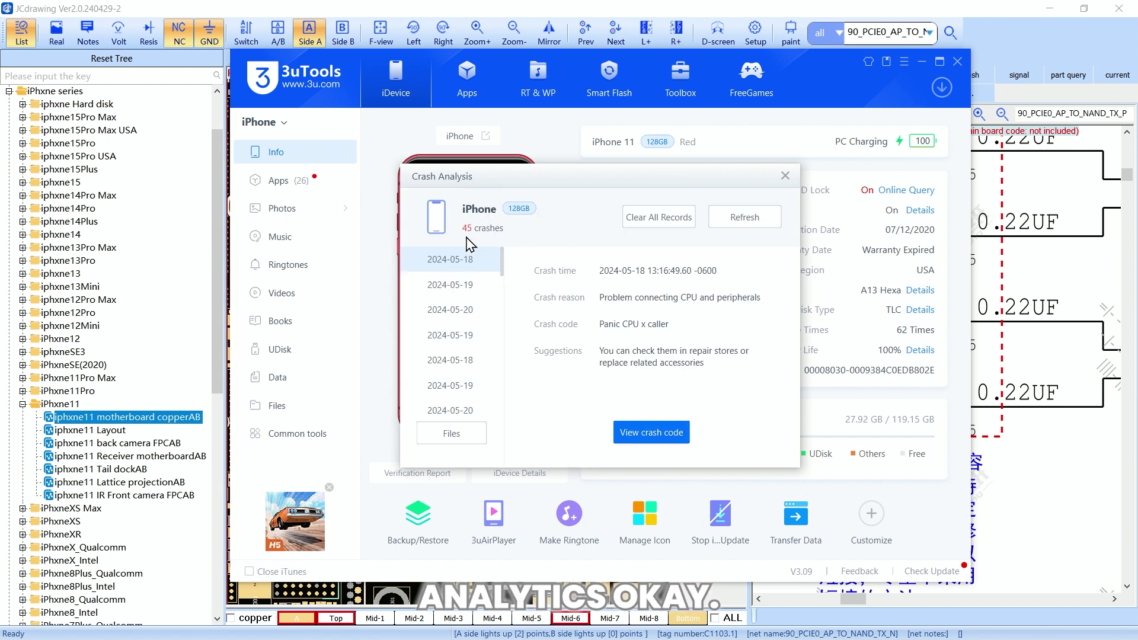
Copy the raw crash log of the 2024-05-18 crash from the Crash code analysis dialog
click(465, 282)
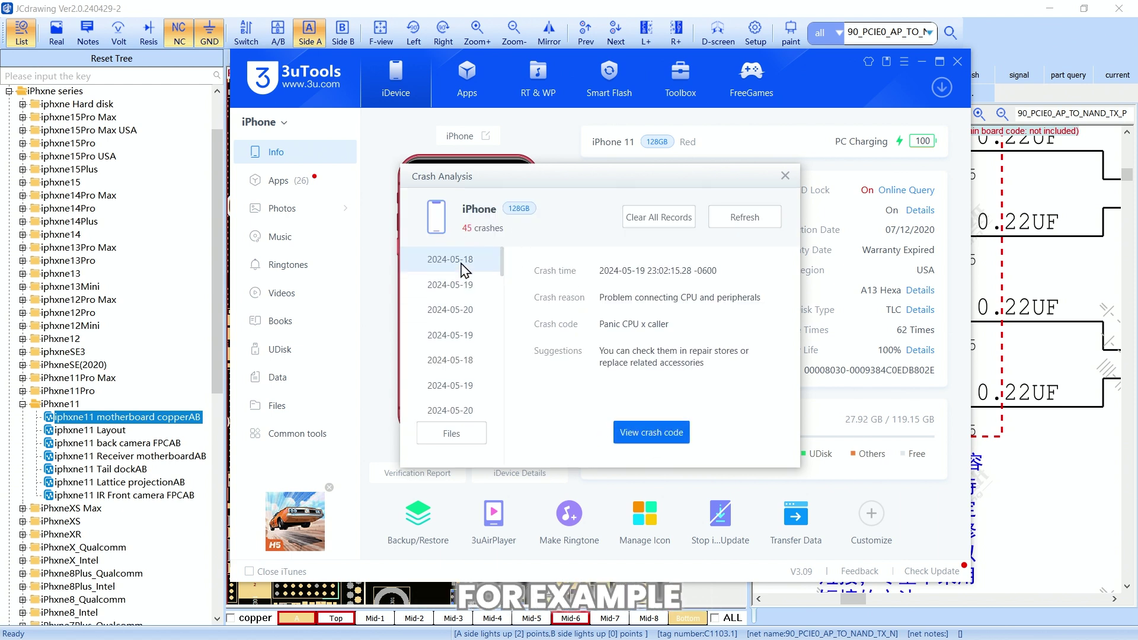
click(651, 432)
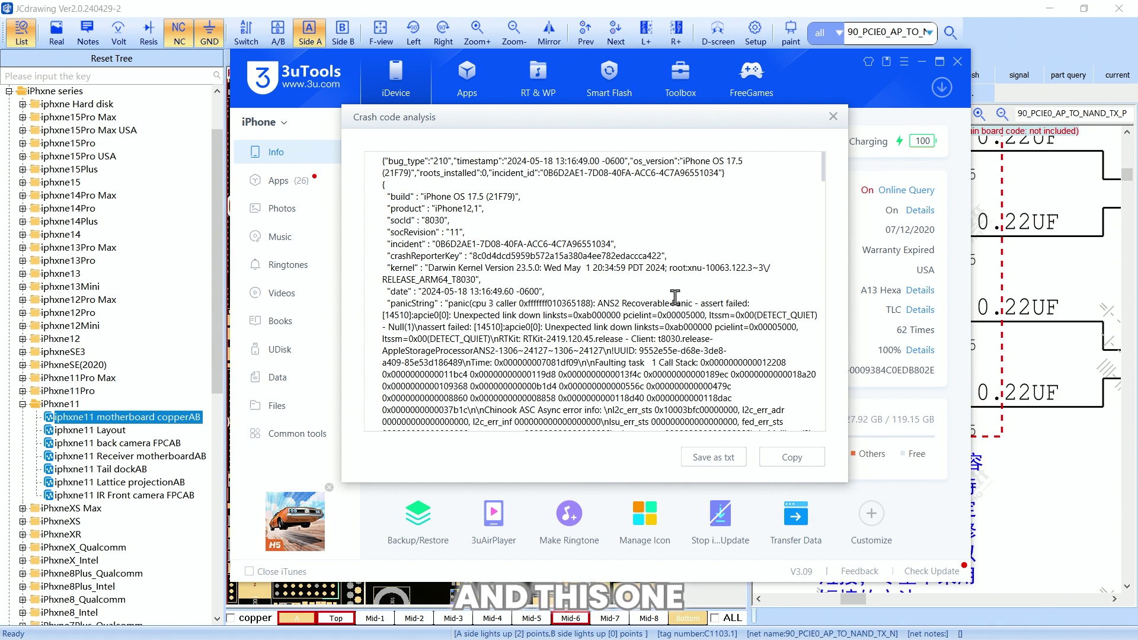
click(781, 458)
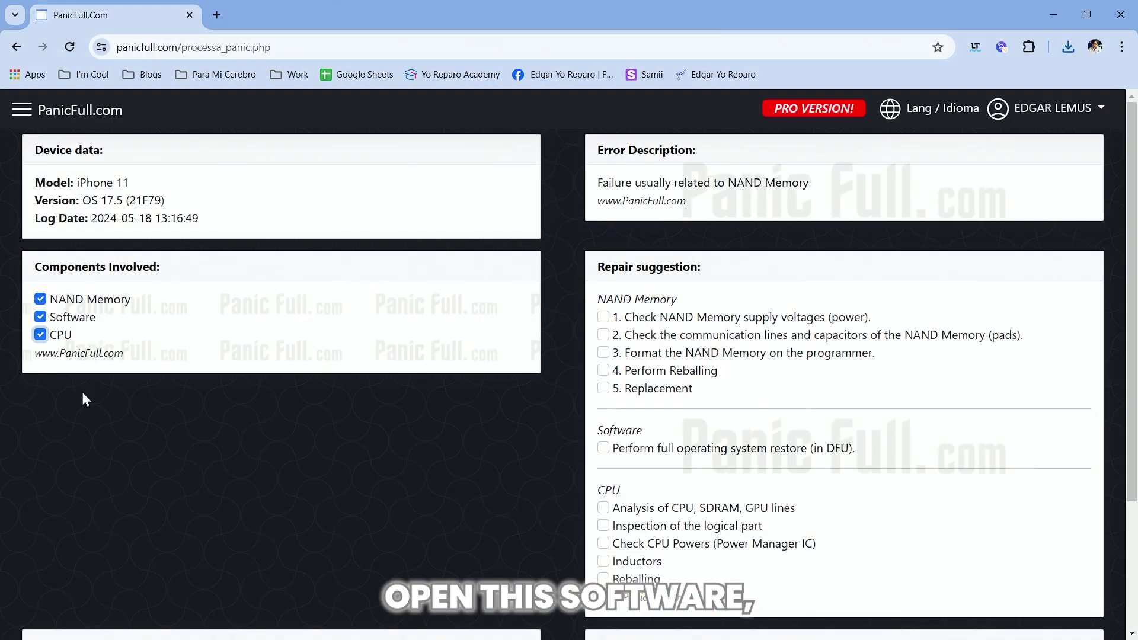
Replace the Log Analyzer text with the copied log, analyze it, and tick CPU
click(21, 48)
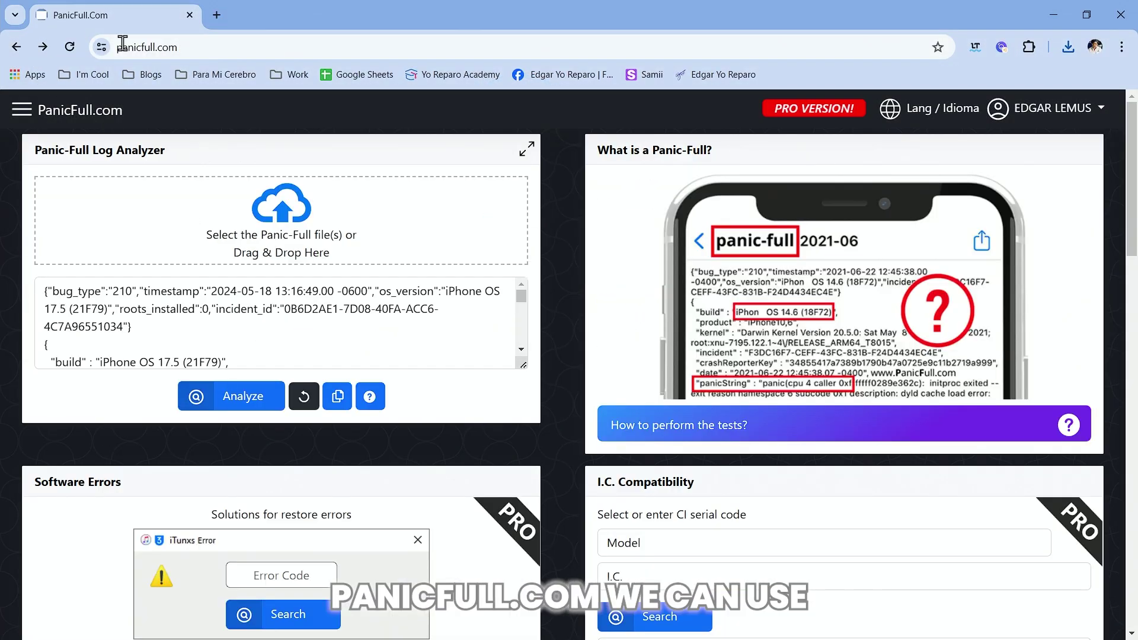
click(274, 339)
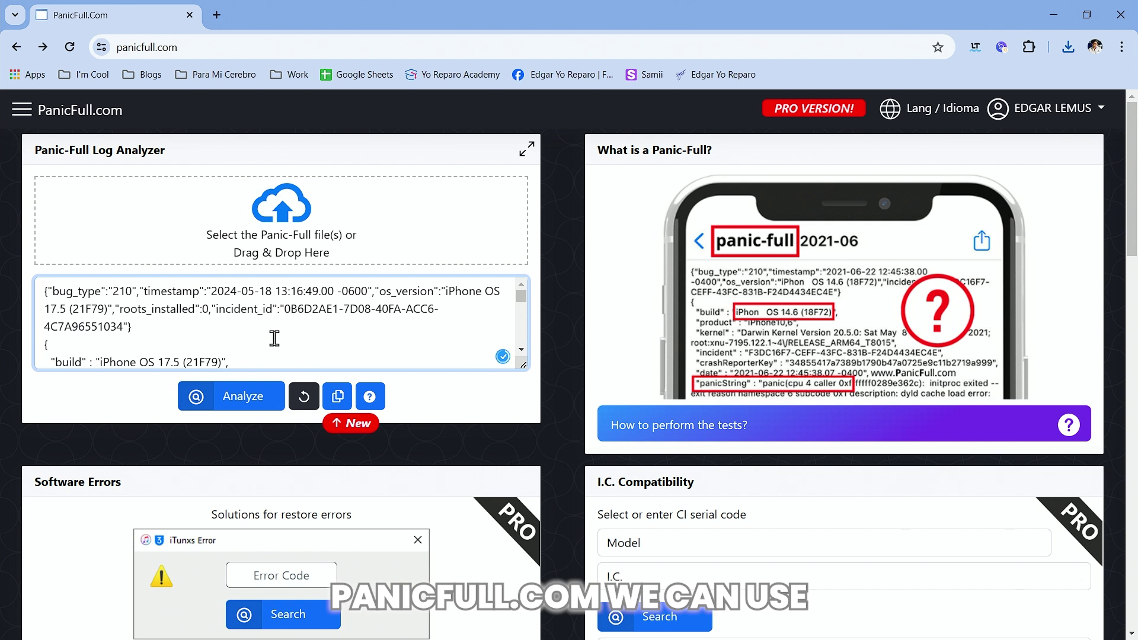
key(ctrl+a)
key(BackSpace)
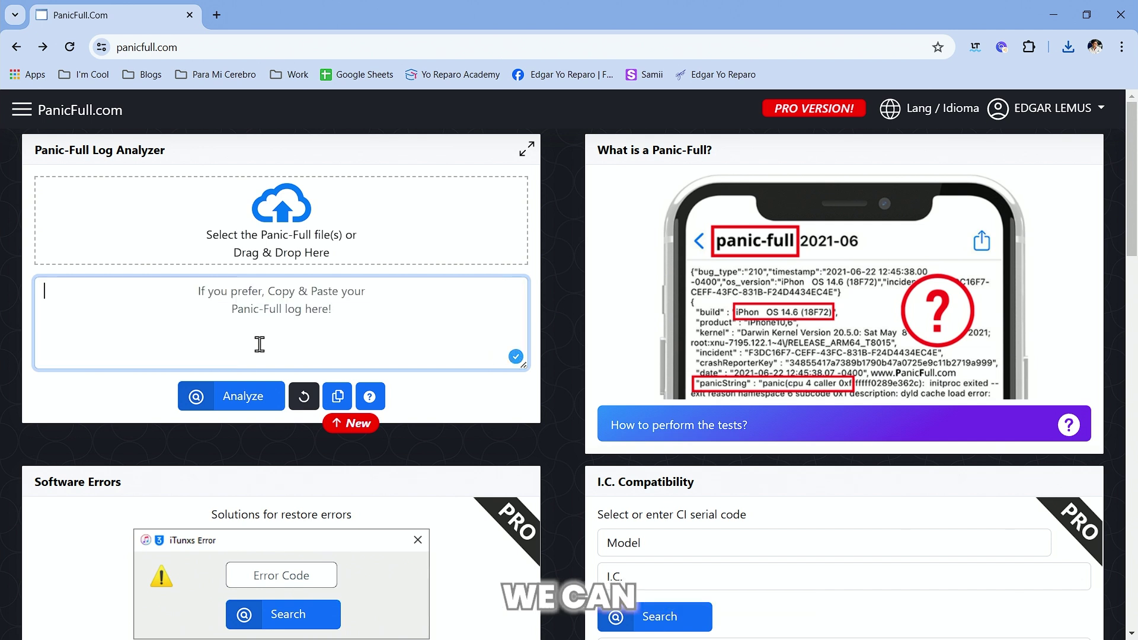
key(ctrl+v)
scroll(231, 322, up, 20)
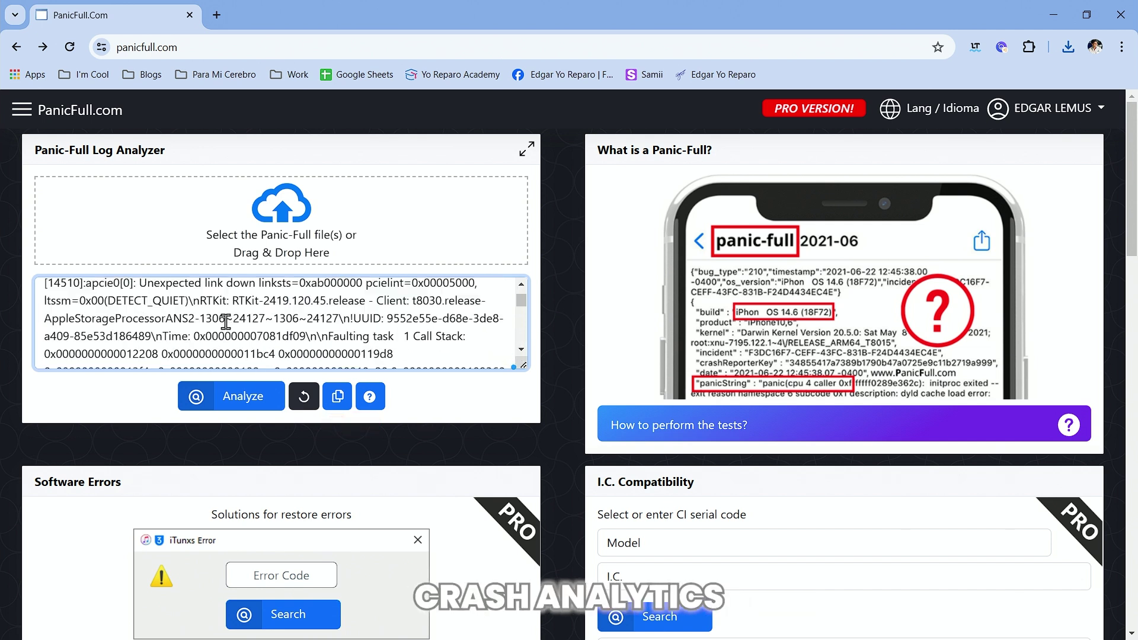
click(224, 405)
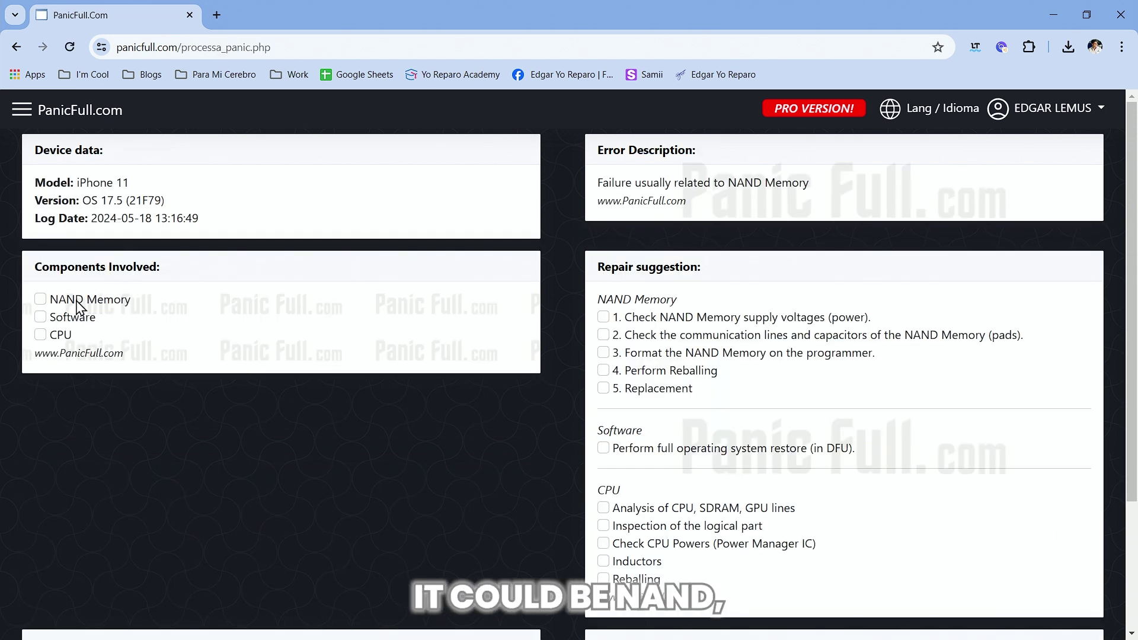
click(43, 333)
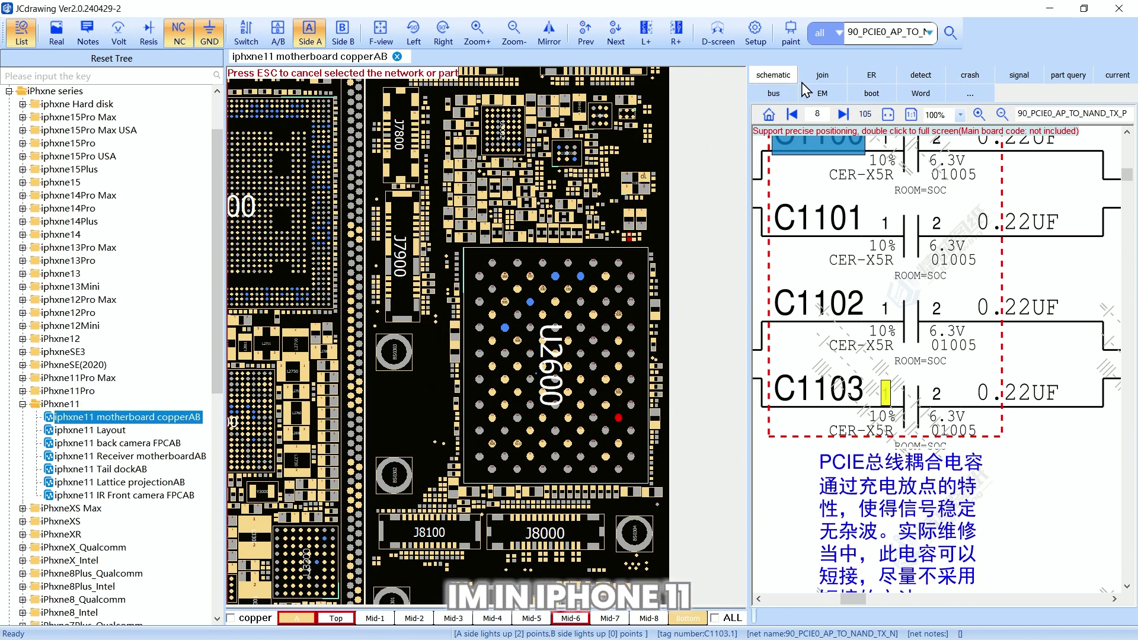
Show the phone's crash information in JCdrawing and open crash record 1
click(970, 76)
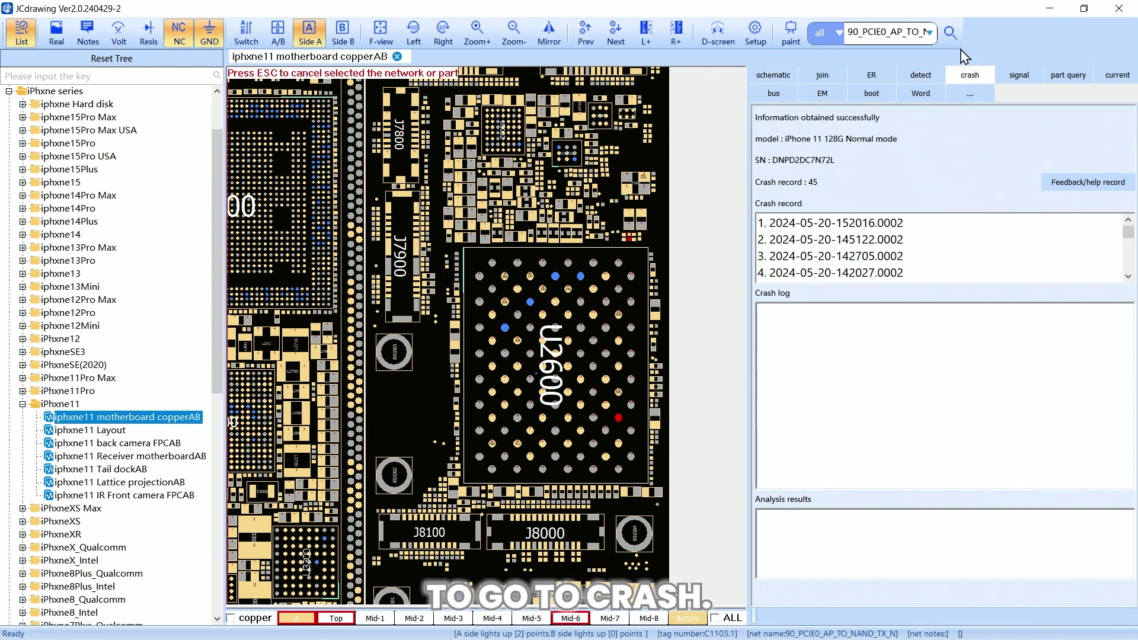
scroll(821, 243, down, 12)
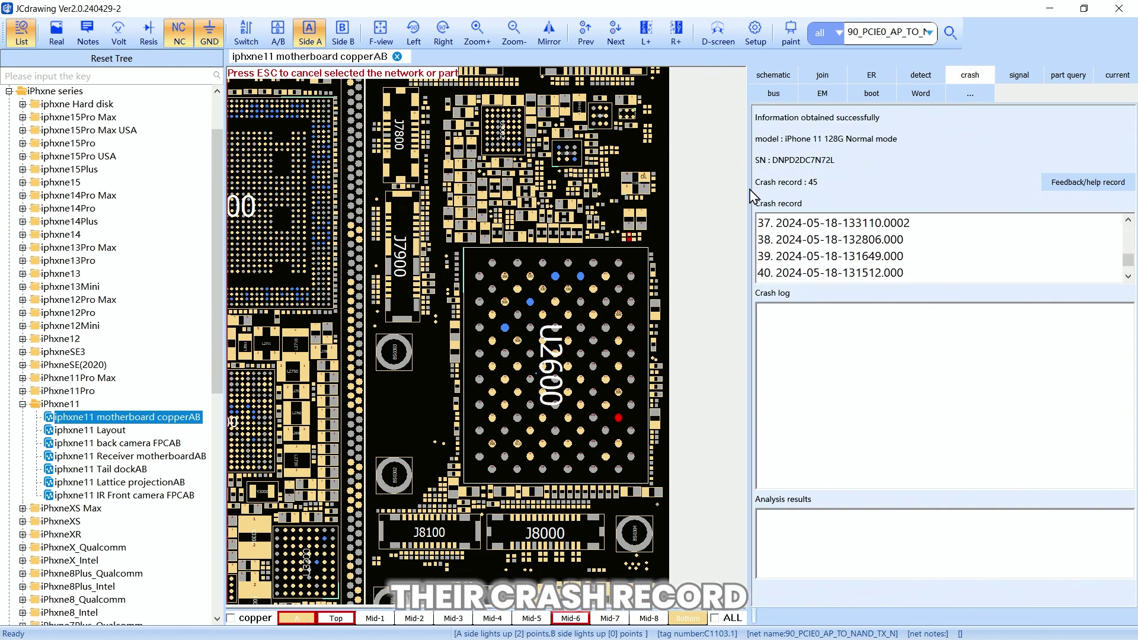
scroll(898, 249, up, 12)
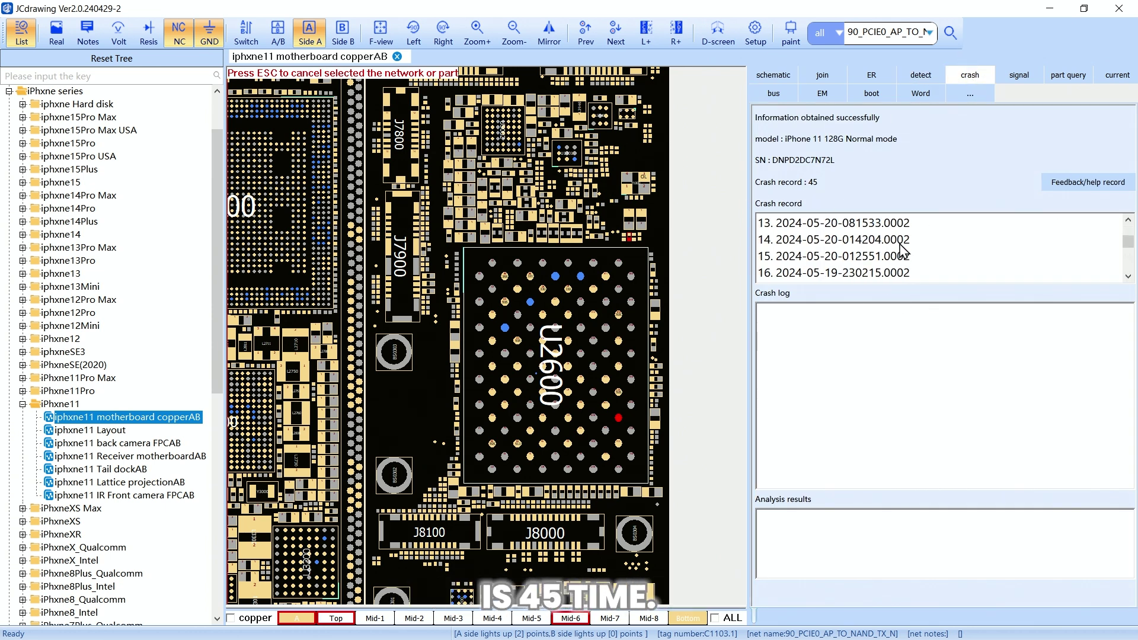
click(862, 224)
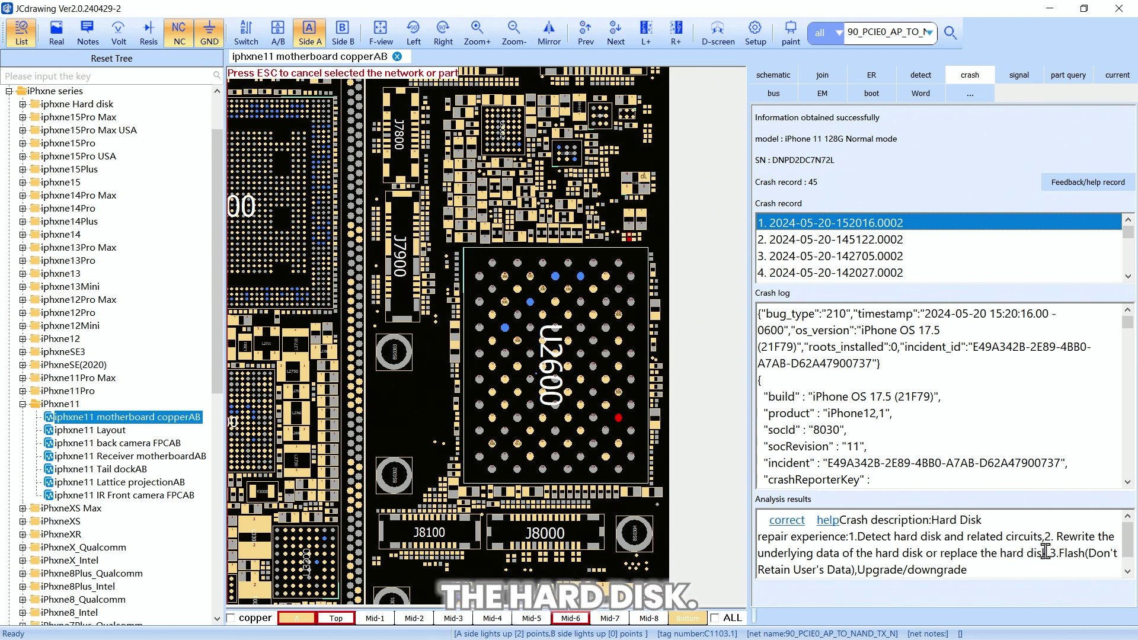
Step through the crash records, reading each log's Hard Disk fault analysis
drag(975, 571, 859, 522)
click(864, 227)
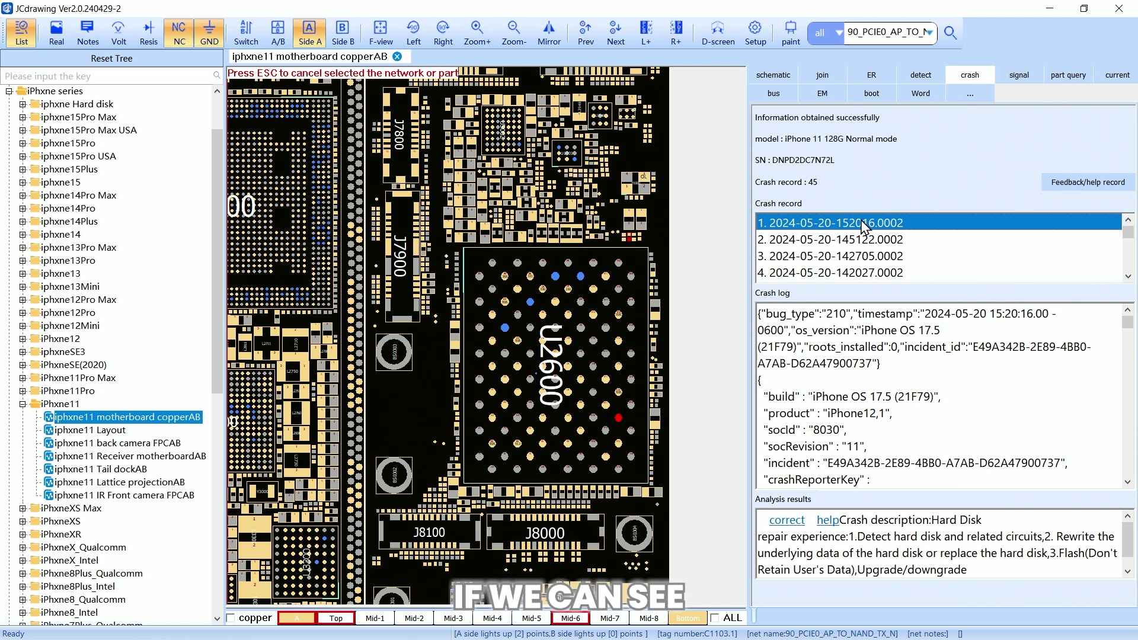
key(Down)
key(Down)
key(Down)
key(Down)
key(Down)
key(Down)
key(Down)
key(Down)
key(Down)
key(Down)
key(Down)
key(Down)
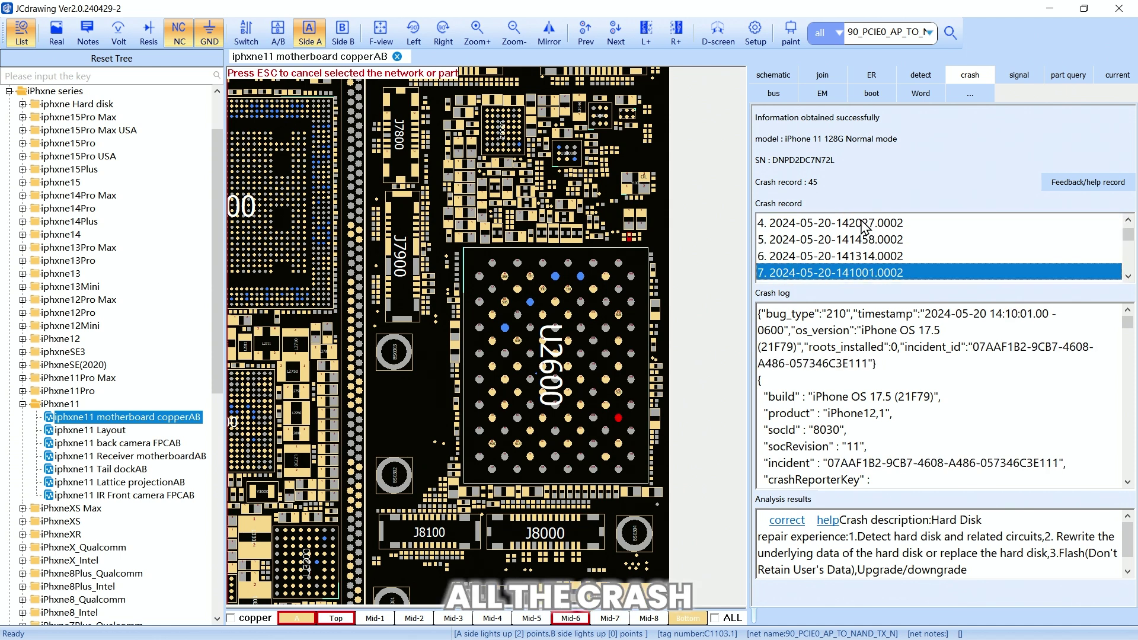
key(Down)
key(Down)
key(Down)
key(Down)
key(Down)
key(Down)
key(Down)
key(Down)
key(Down)
key(Down)
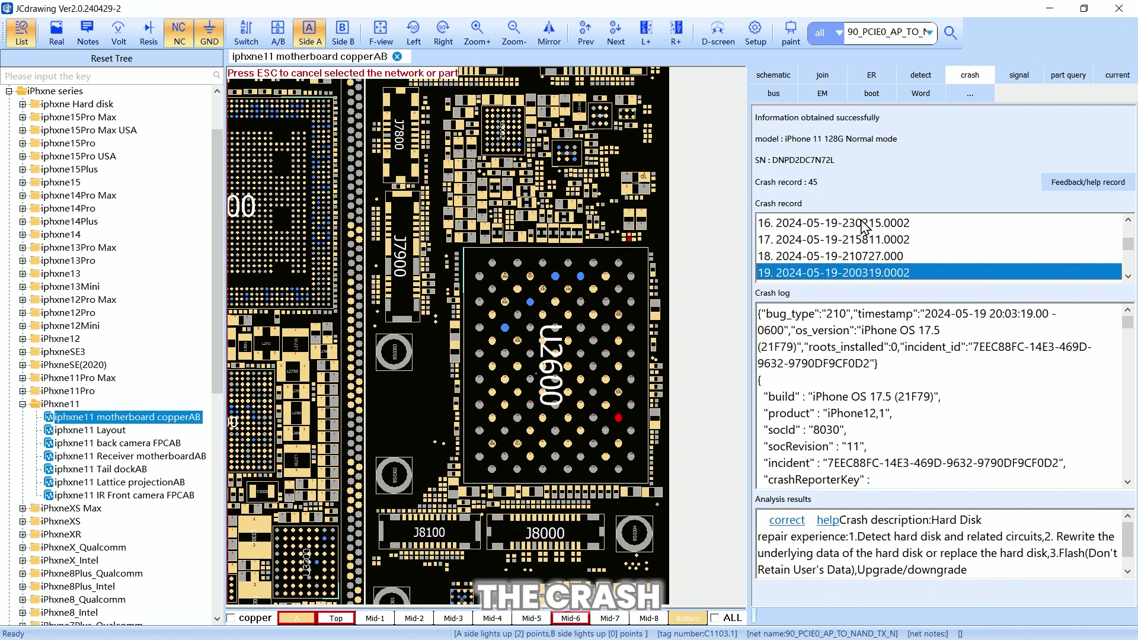
key(Down)
key(Up)
key(Up)
key(Up)
key(Up)
key(Up)
key(Up)
key(Up)
key(Up)
key(Up)
key(Up)
key(Up)
key(Up)
key(Up)
key(Up)
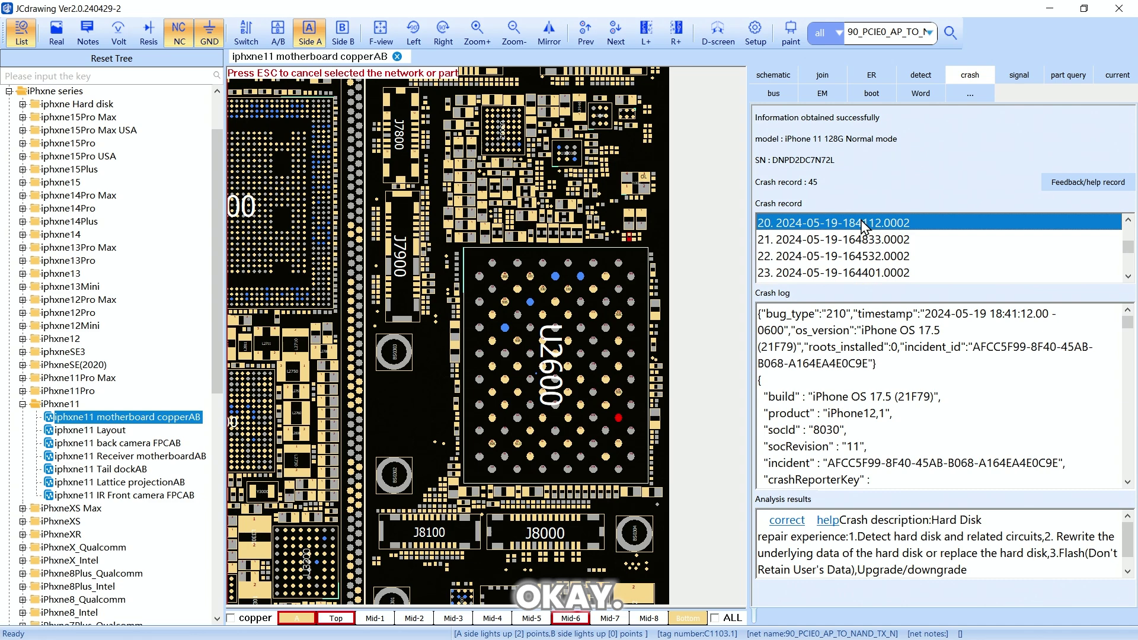
key(Up)
key(Up)
key(Up)
key(Up)
key(Up)
key(Up)
key(Up)
key(Up)
key(Up)
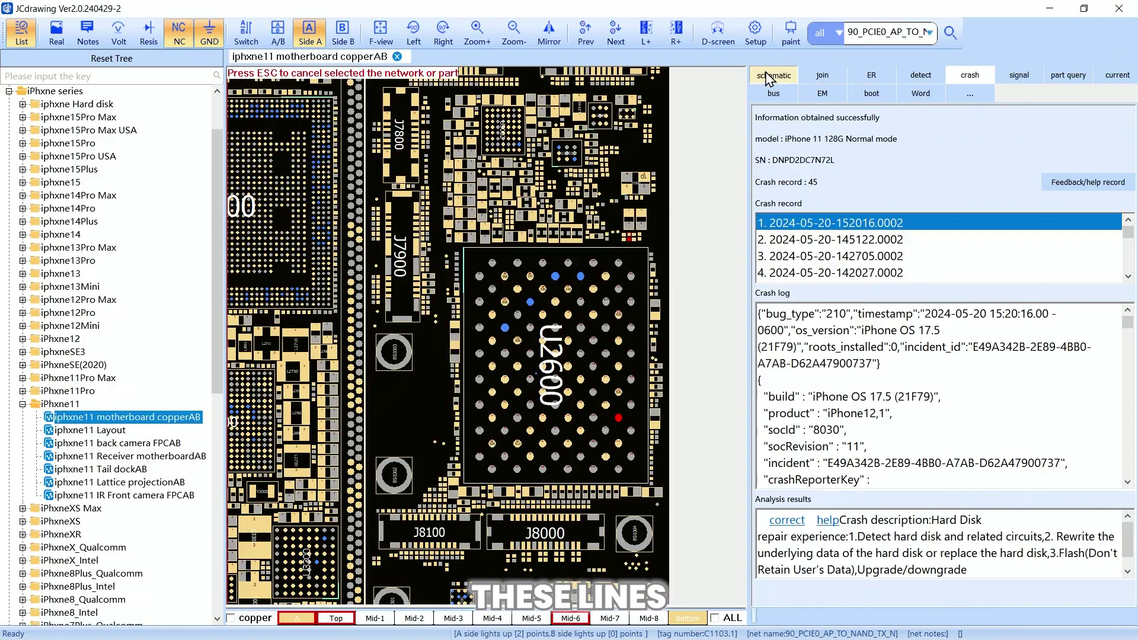
Switch the right panel back to the schematic page with capacitors C1101–C1103
click(773, 76)
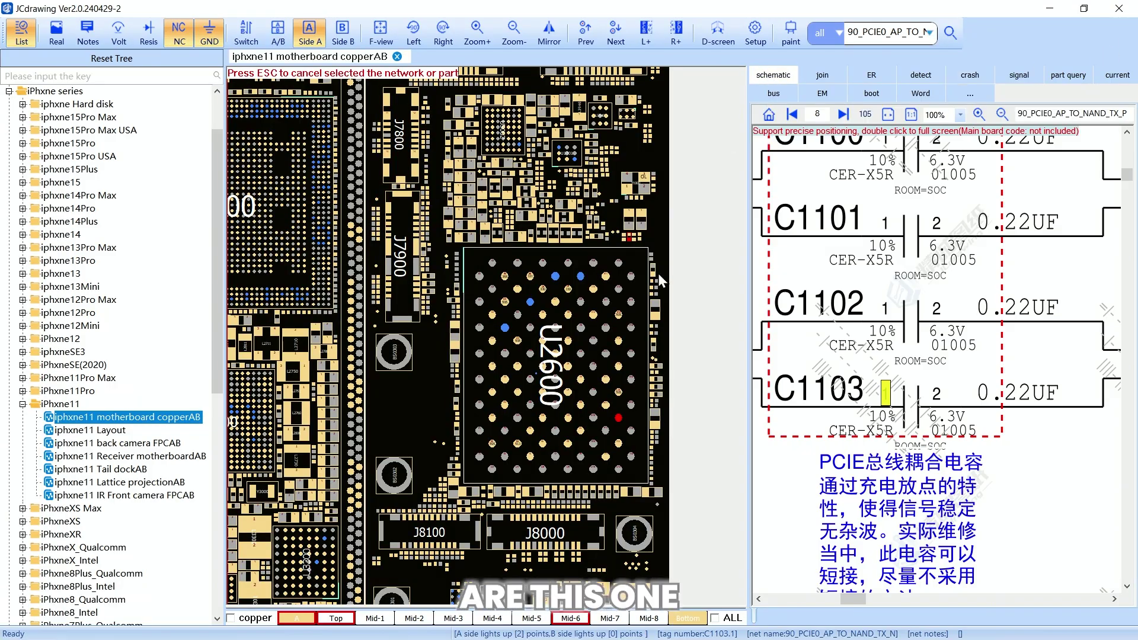
From a U2600 pad, enlarge the schematic and show net 90_PCIE0_AP_TO_NAND_TX_P on the board
click(599, 430)
double_click(818, 348)
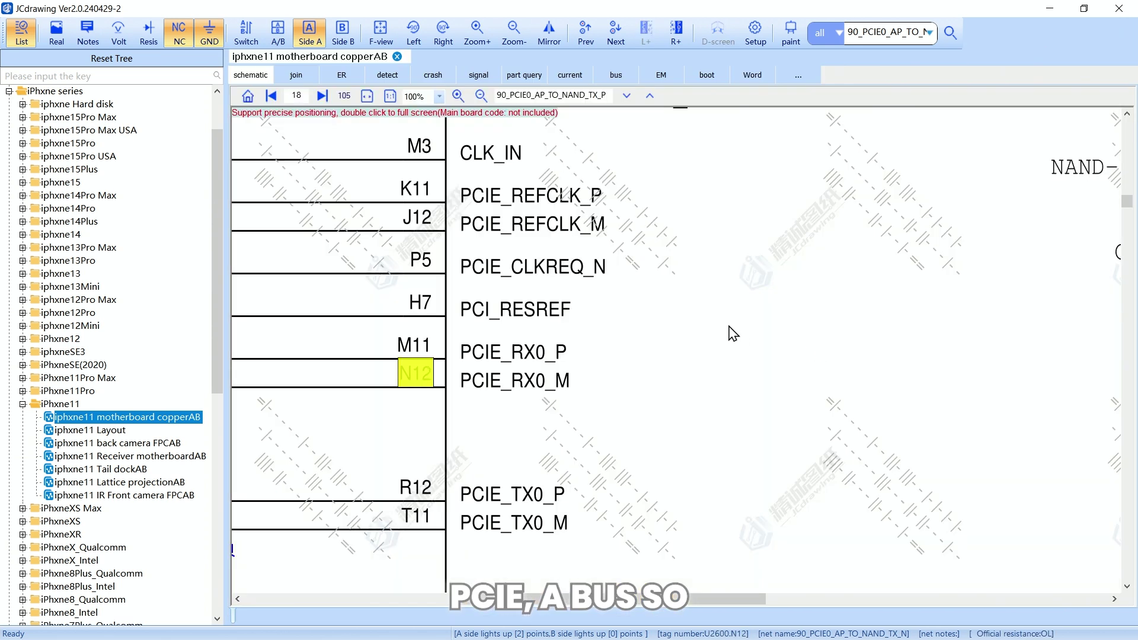
scroll(481, 343, up, 5)
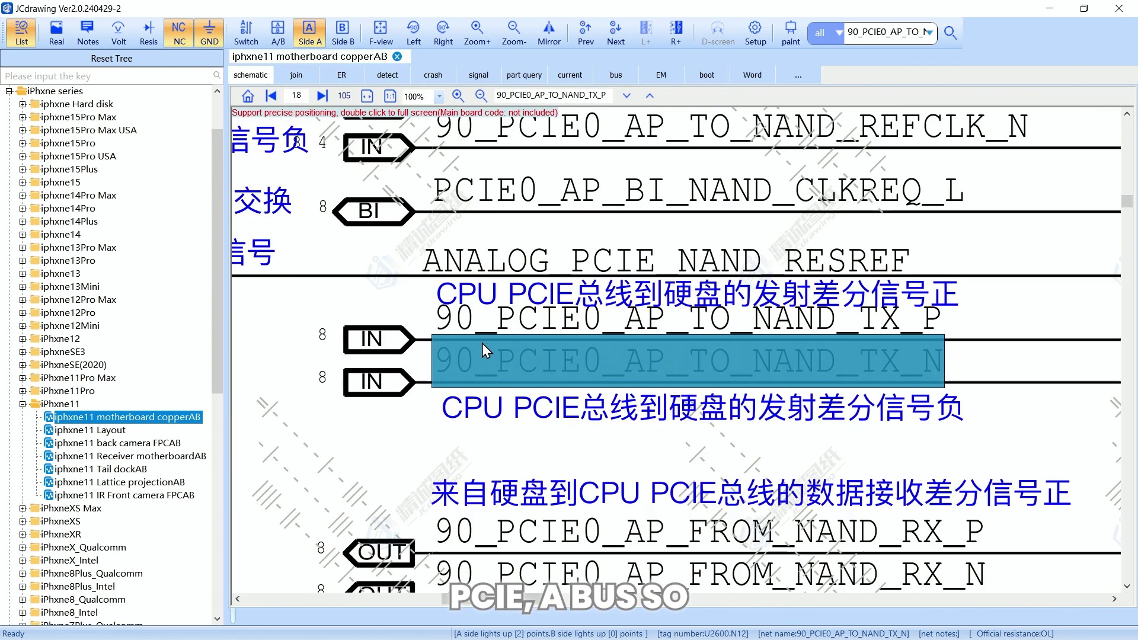
scroll(445, 306, up, 1)
scroll(483, 305, down, 1)
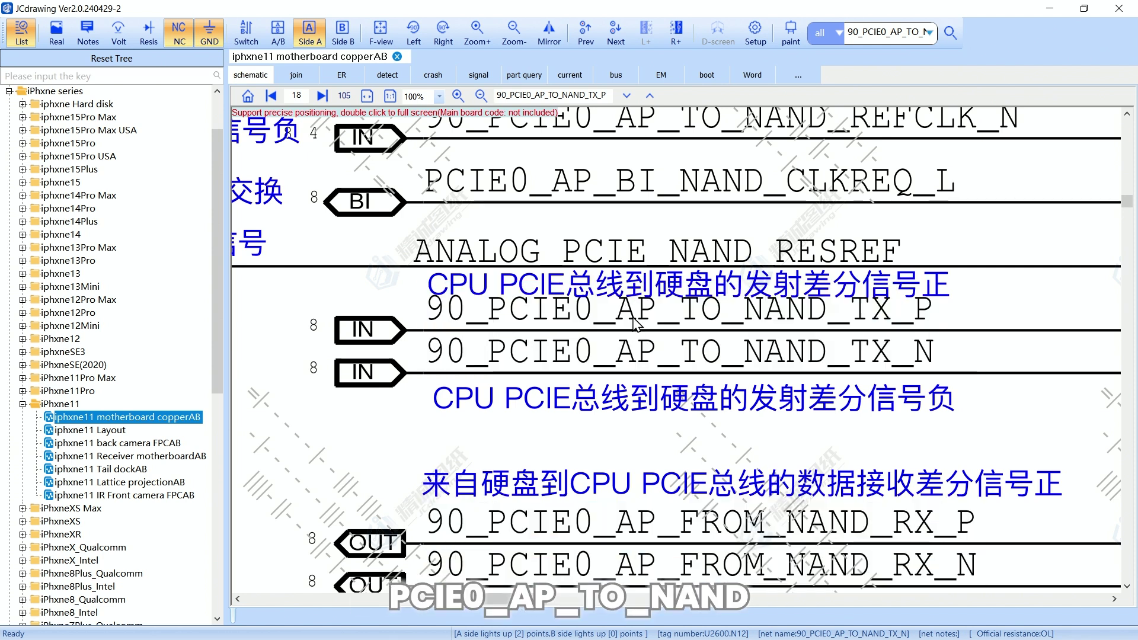
click(738, 303)
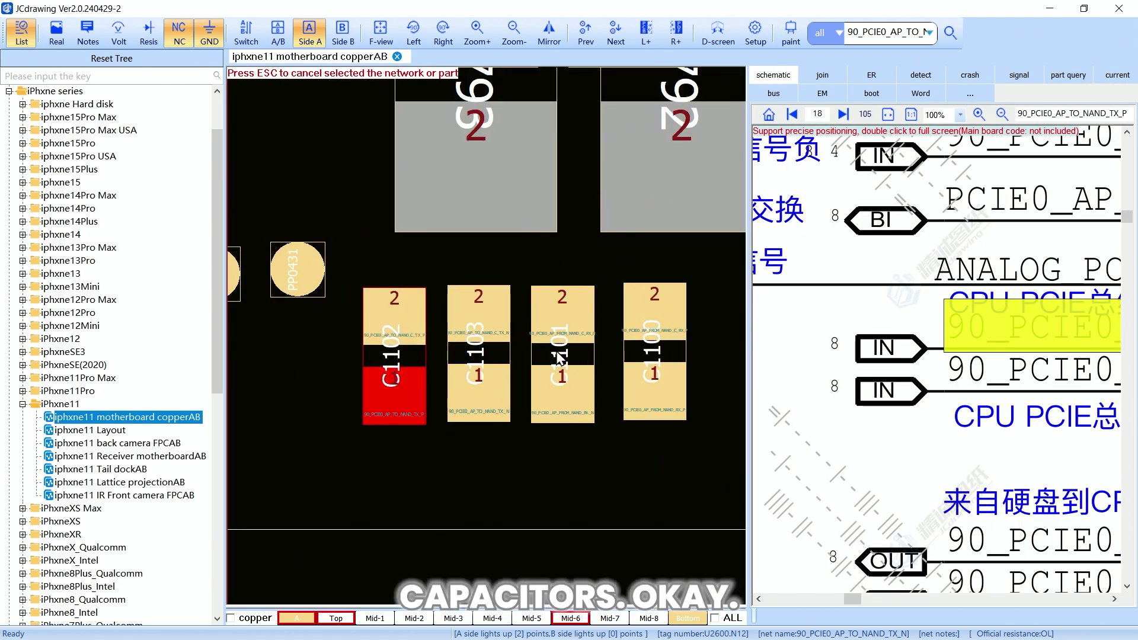
Select capacitors C1103, C1100, C1101 and C1102 on the board, matching each in the schematic
click(477, 388)
click(587, 398)
scroll(584, 385, down, 3)
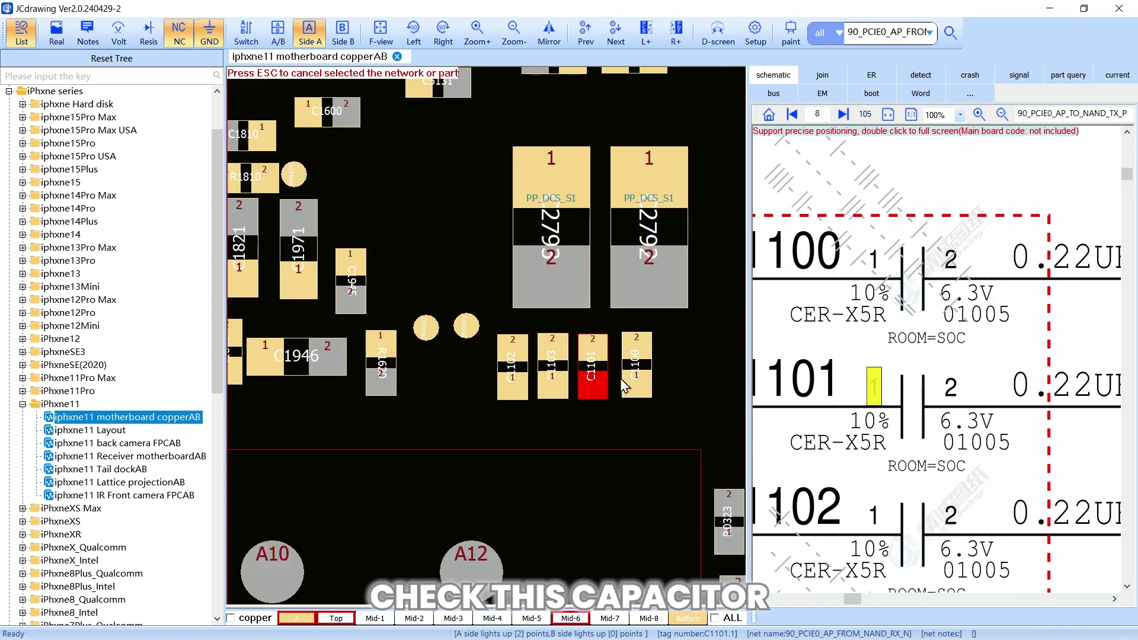
click(588, 386)
click(538, 387)
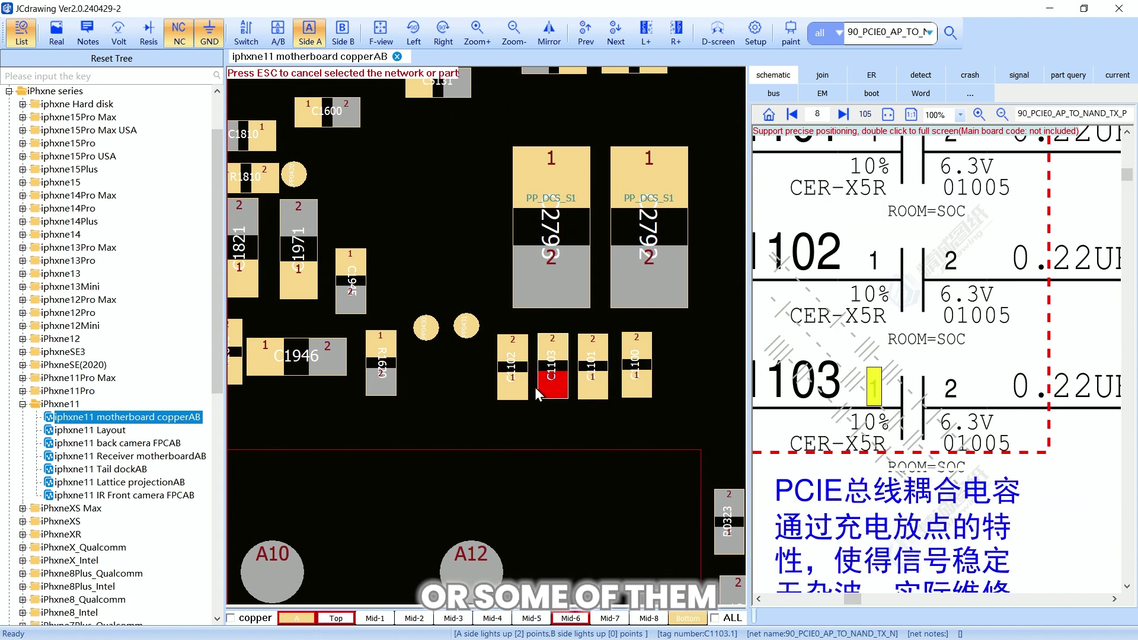
click(508, 388)
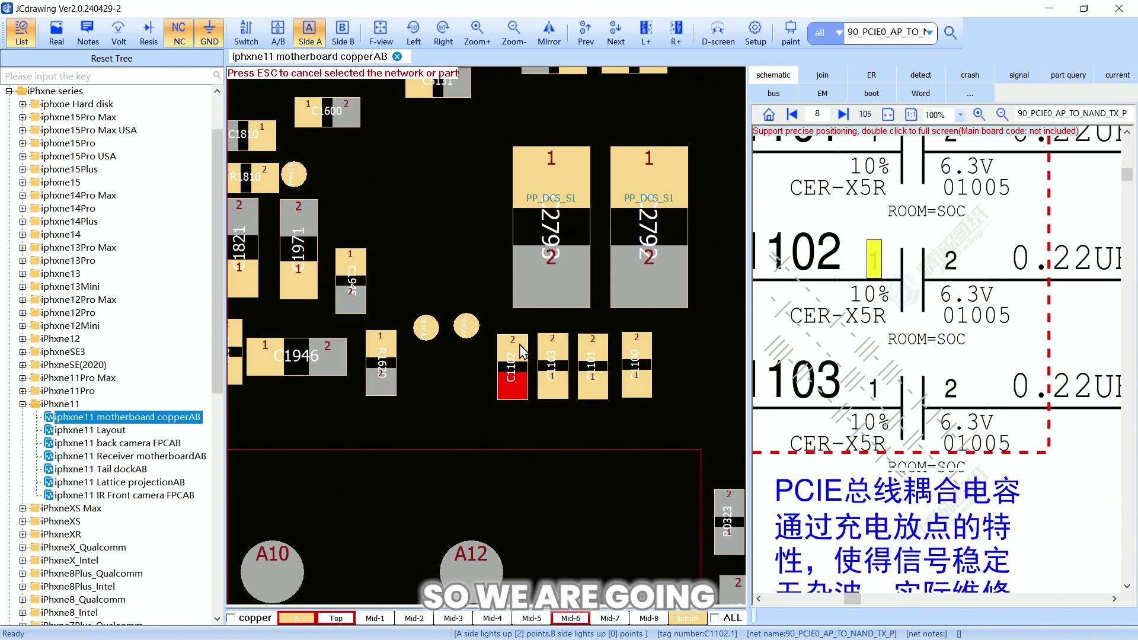
scroll(640, 358, down, 5)
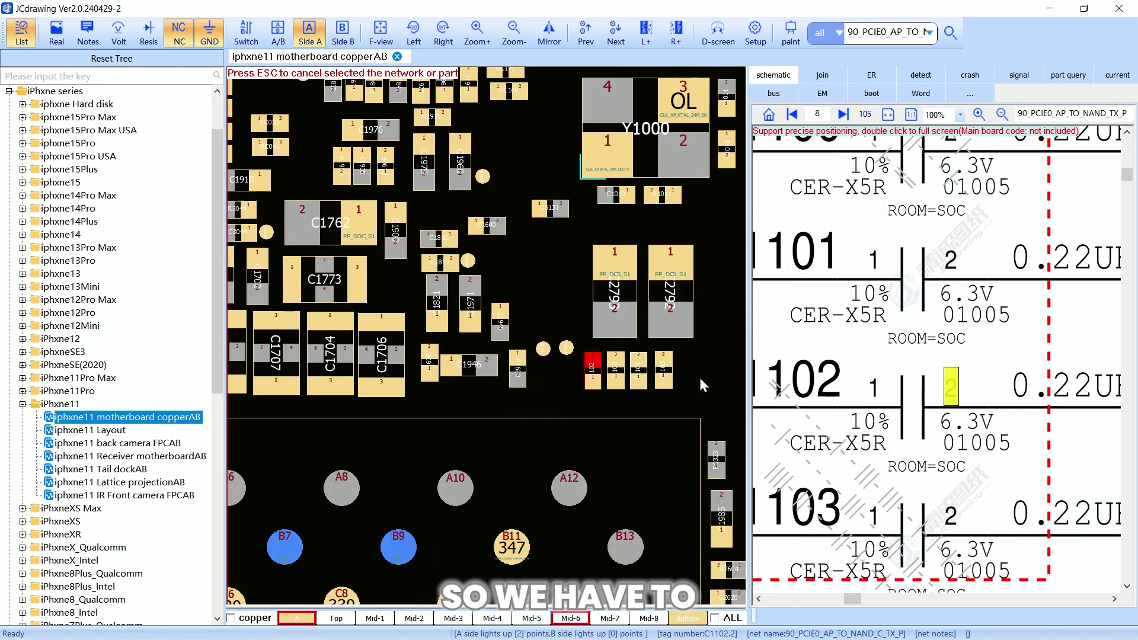
scroll(641, 333, up, 5)
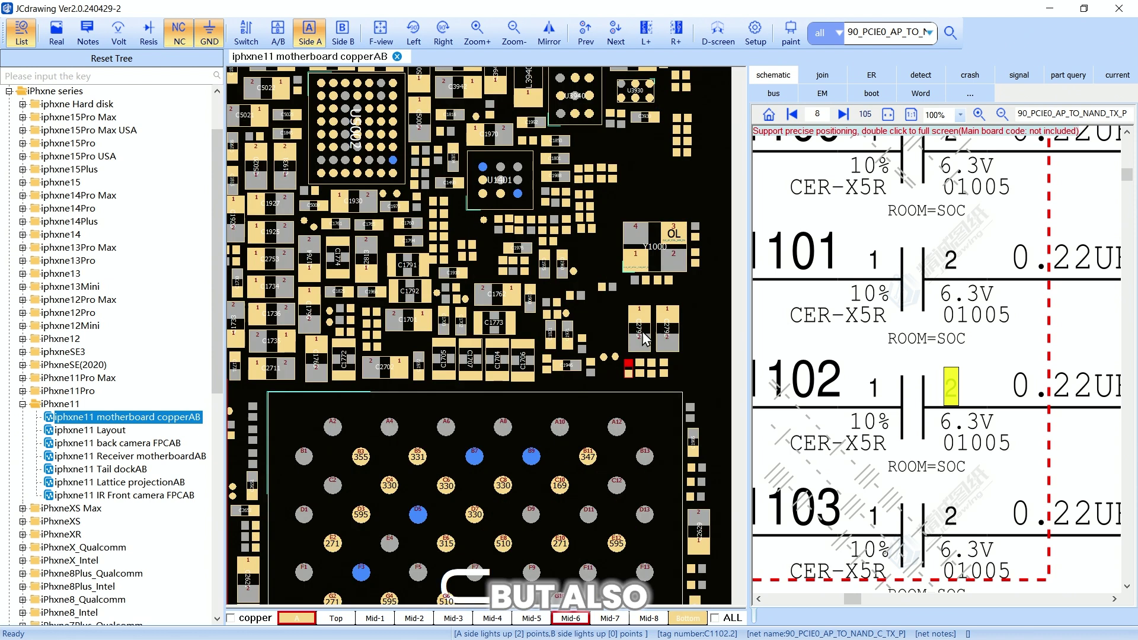